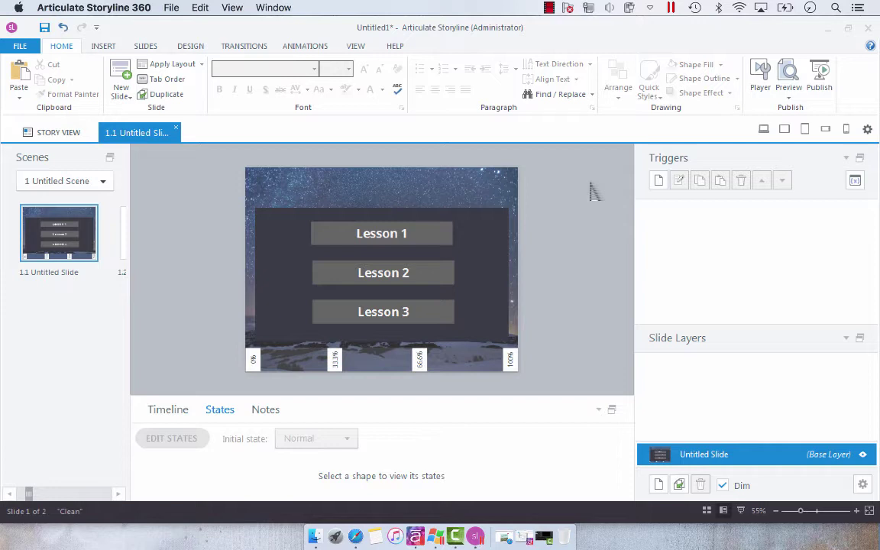
Open slide 1.2, the slide holding the plain blue rectangle
click(121, 239)
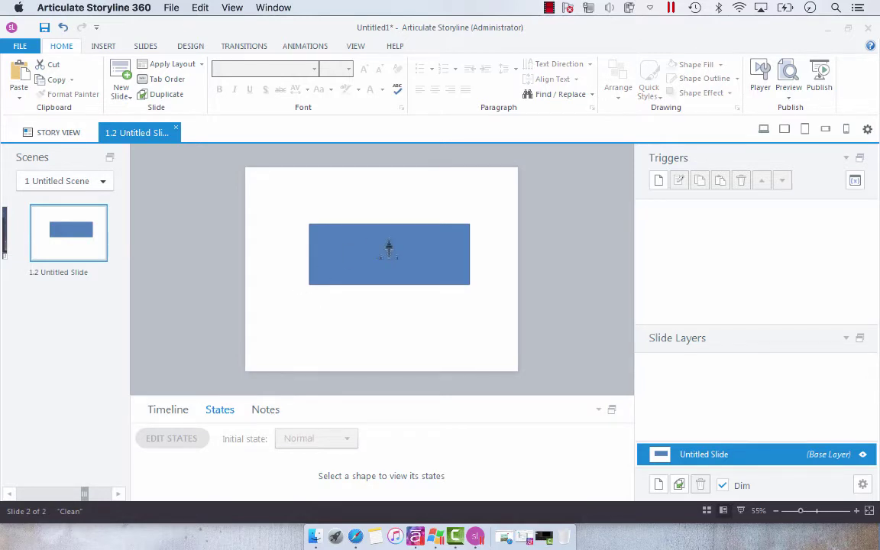
Set the blue rectangle's initial state to Hidden, then return to the slide timeline
click(388, 248)
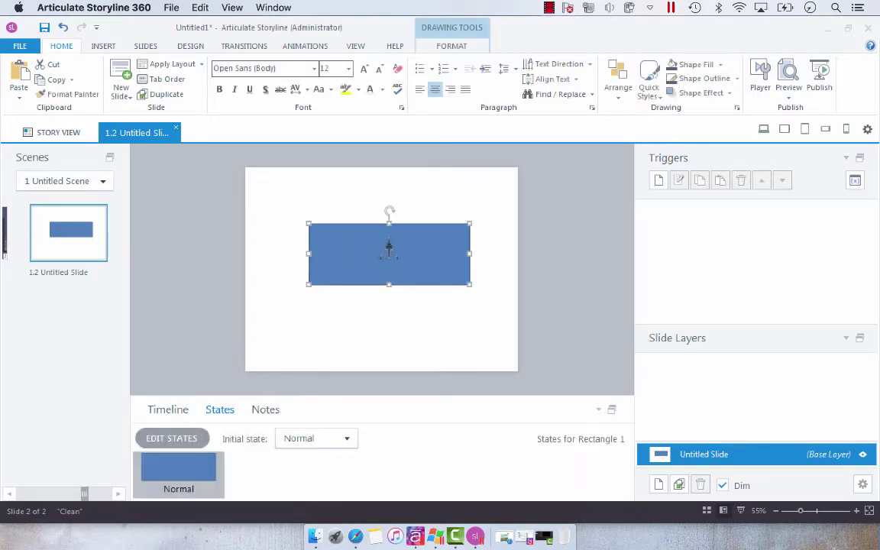
click(347, 439)
click(301, 472)
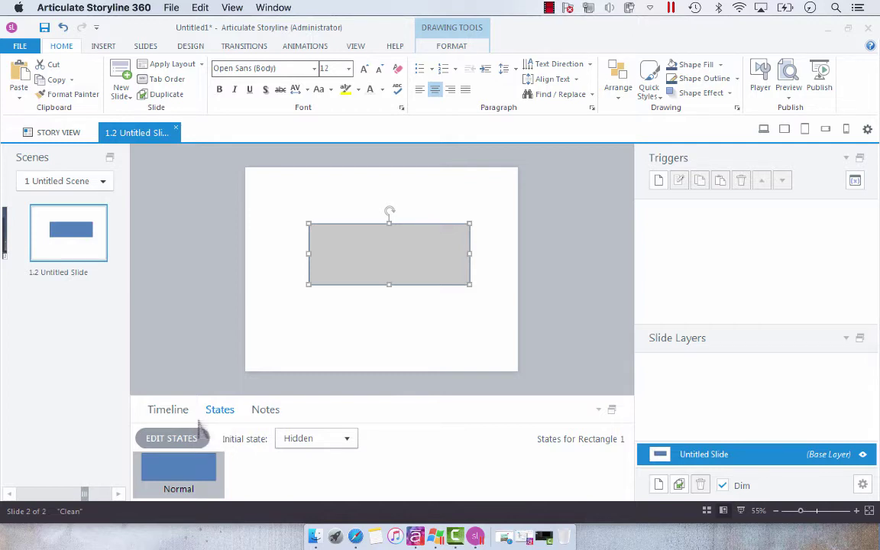
click(174, 412)
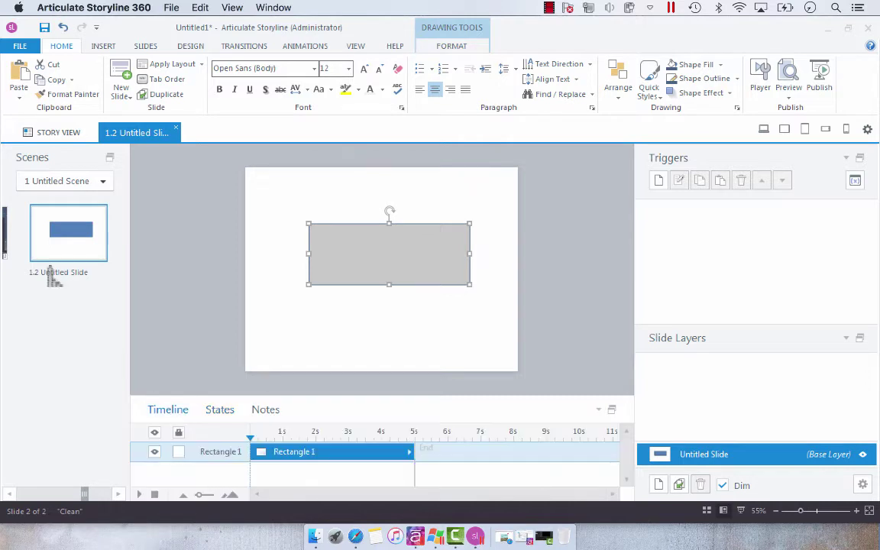
Return to lesson menu slide 1.1 and select its 0% marker
click(9, 233)
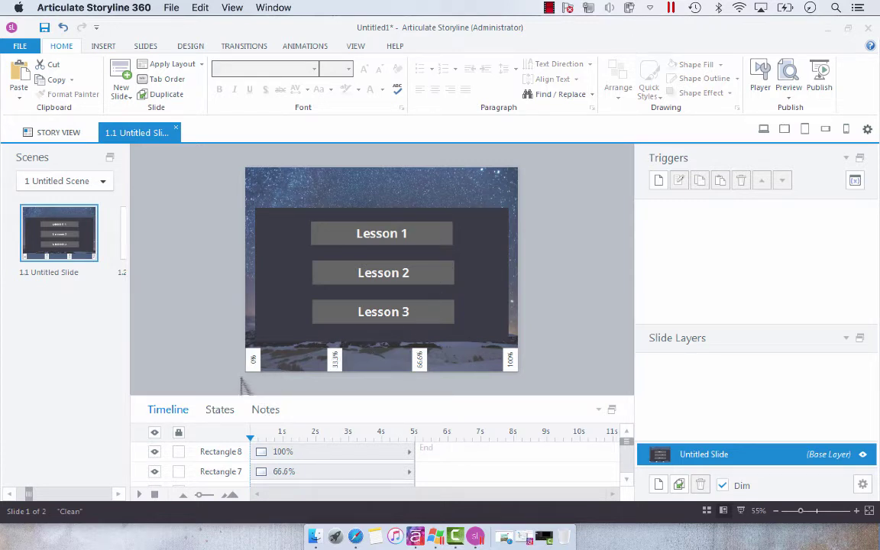
click(253, 361)
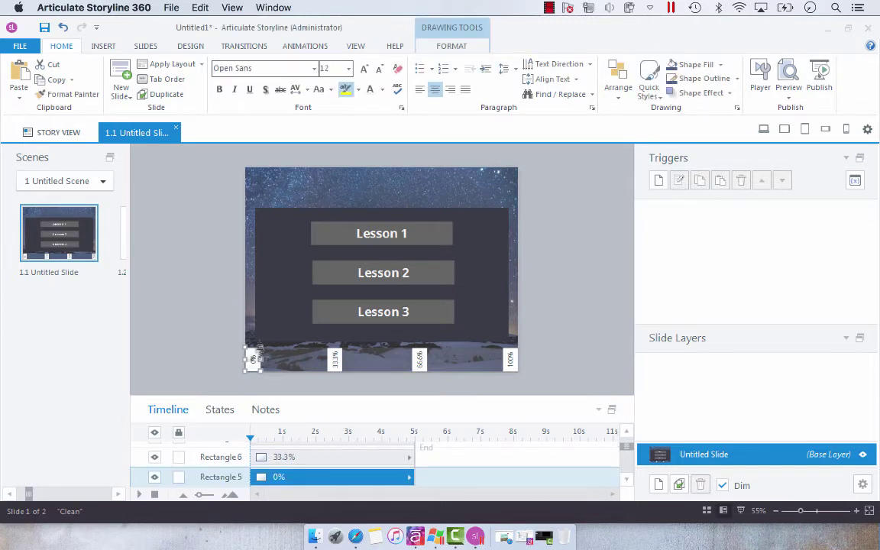
Cycle through the progress-bar rectangles and select Rectangle 2, the 0%–33.3% bar
click(284, 393)
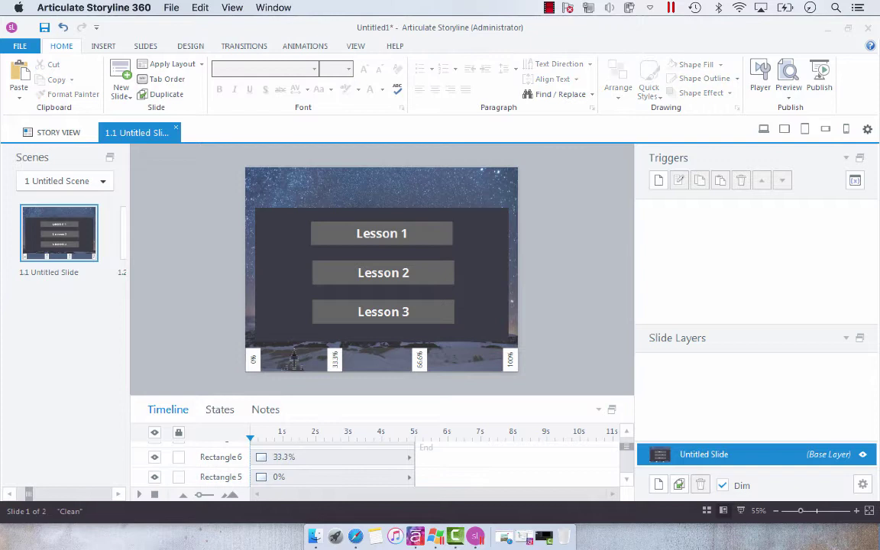
click(293, 359)
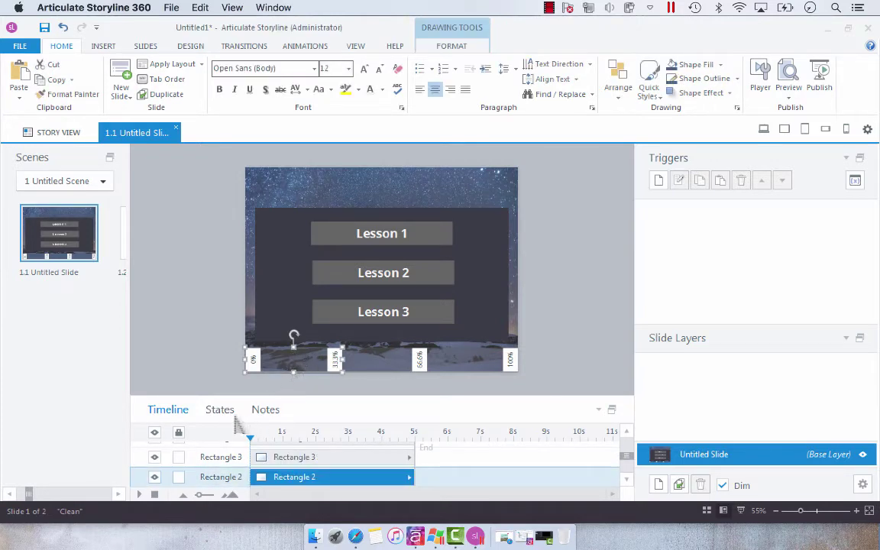
key(Tab)
key(Tab)
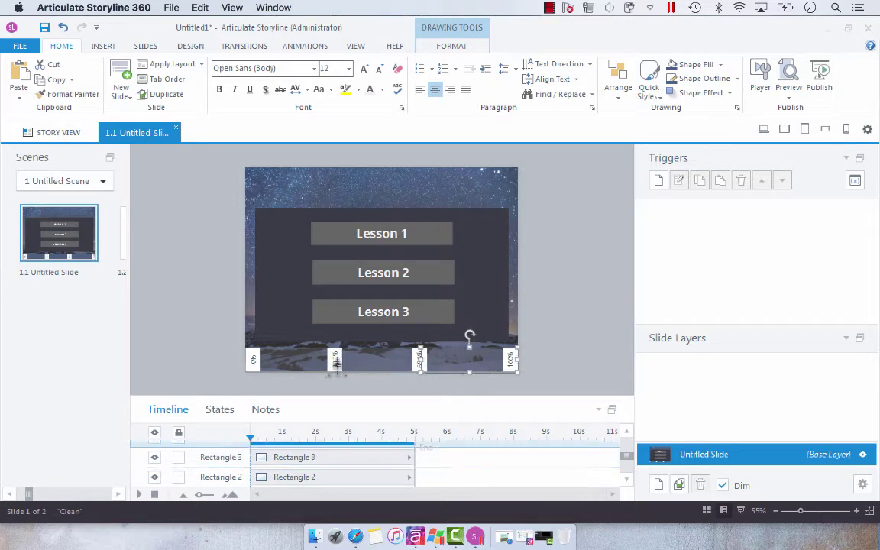
click(275, 360)
click(338, 360)
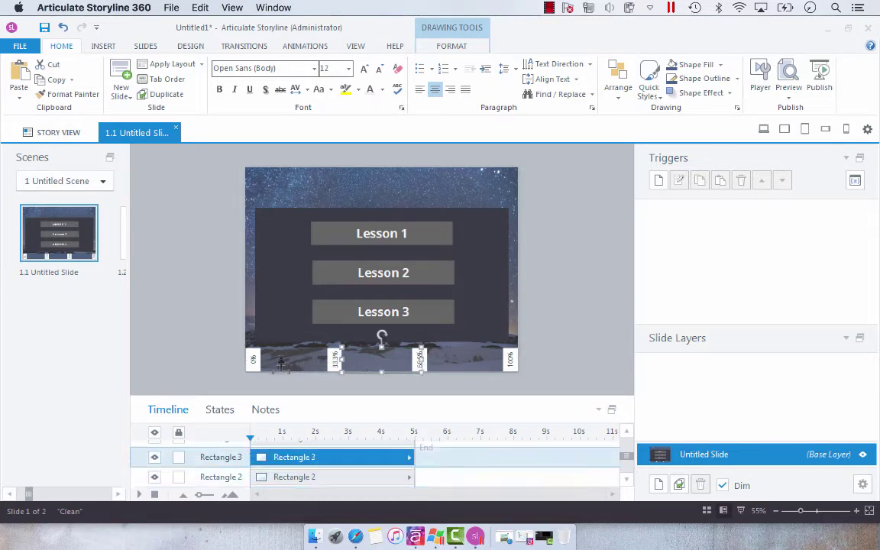
click(281, 361)
click(421, 359)
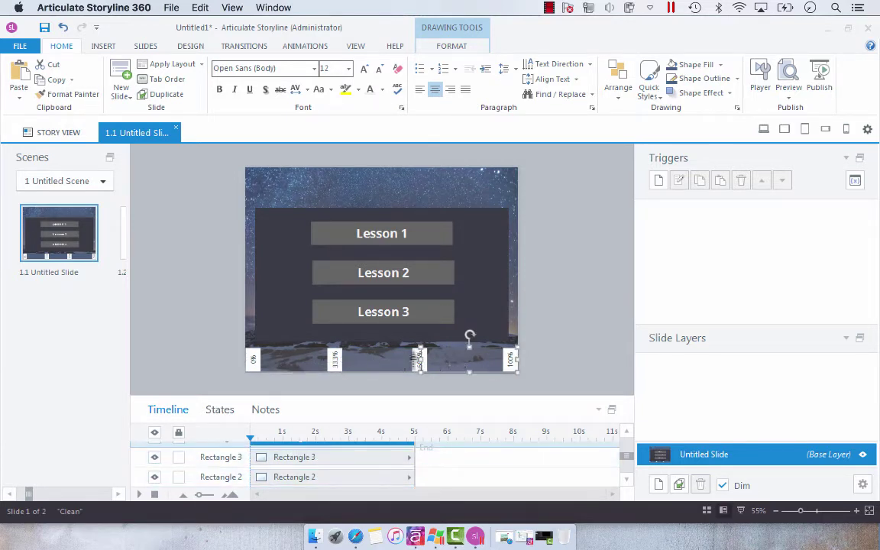
click(293, 359)
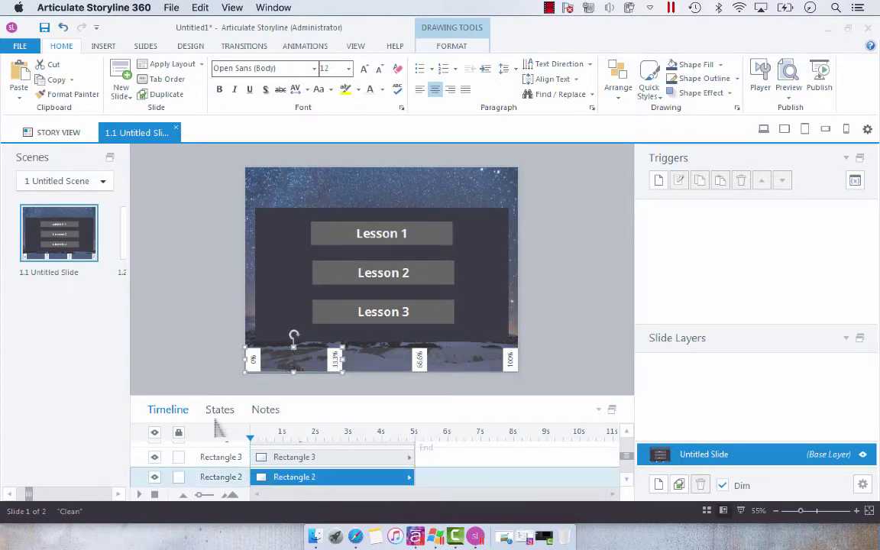
Review Rectangle 2's Normal state and keep its initial state as Hidden
click(220, 420)
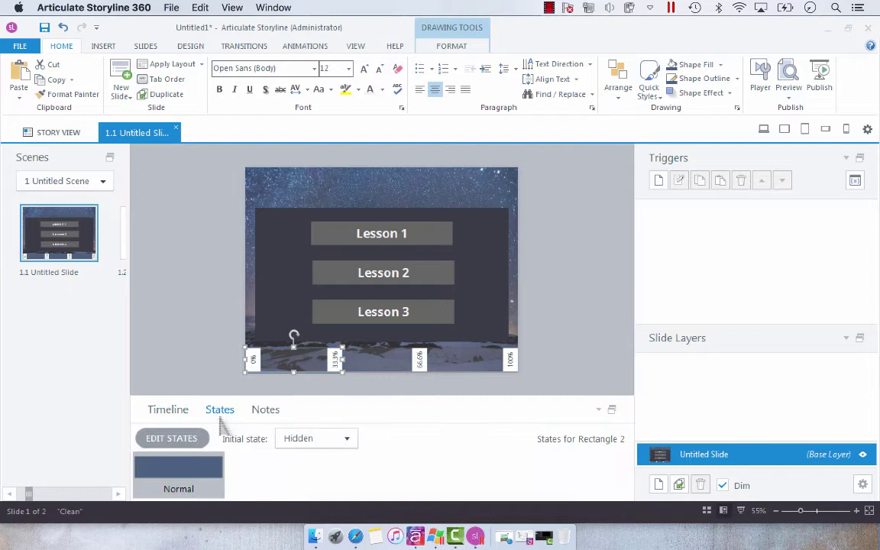
double_click(196, 479)
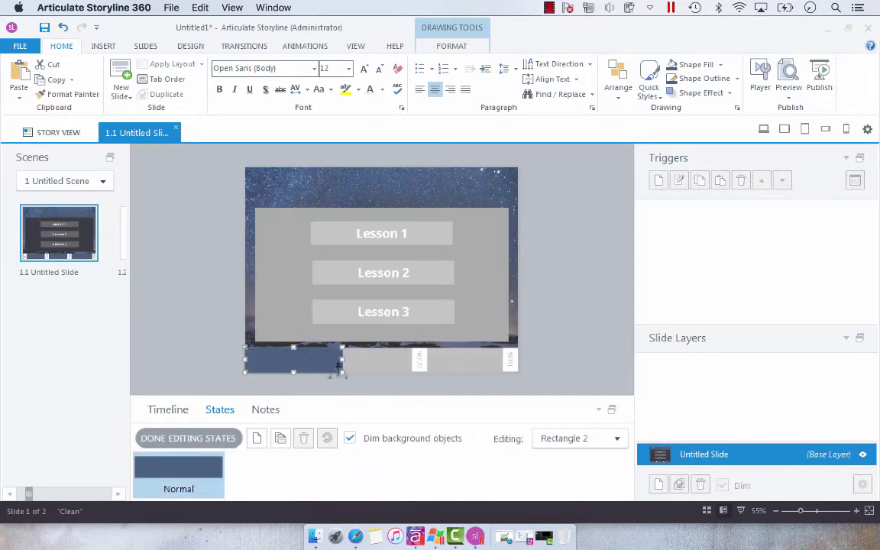
click(188, 438)
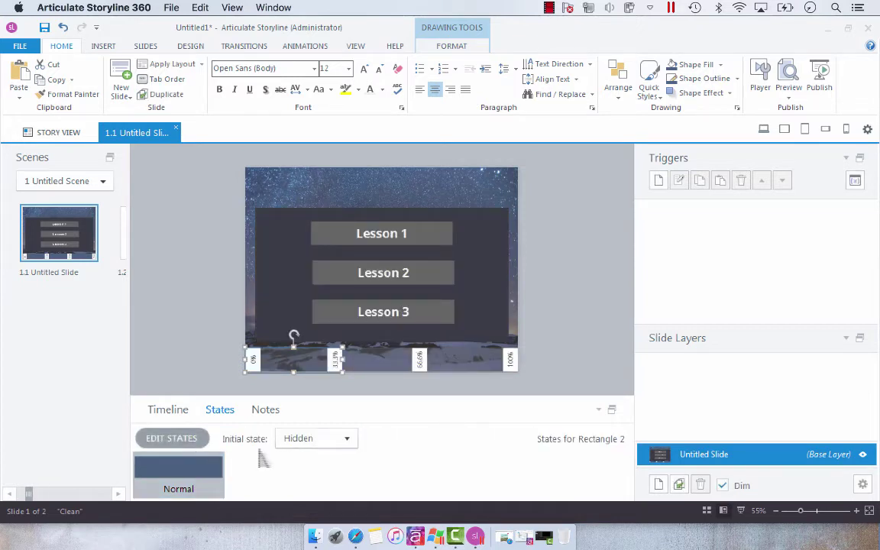
click(298, 441)
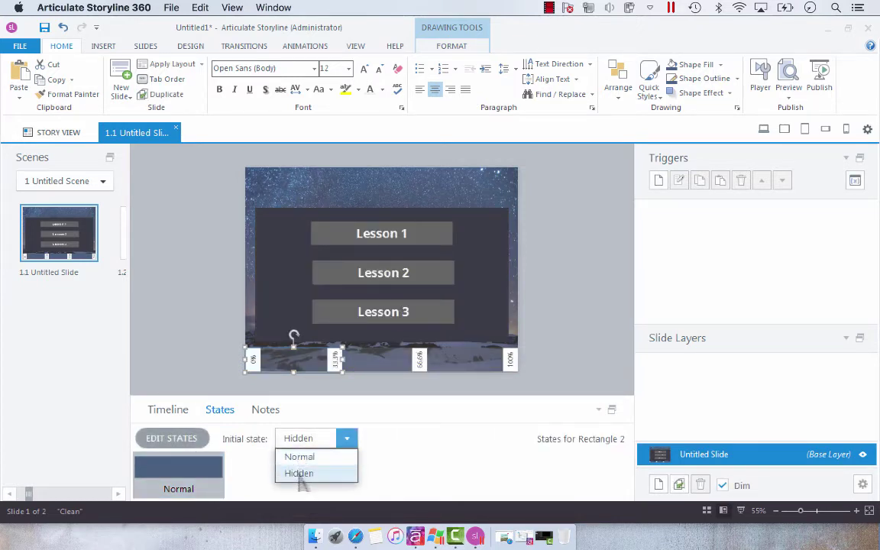
click(298, 473)
click(170, 411)
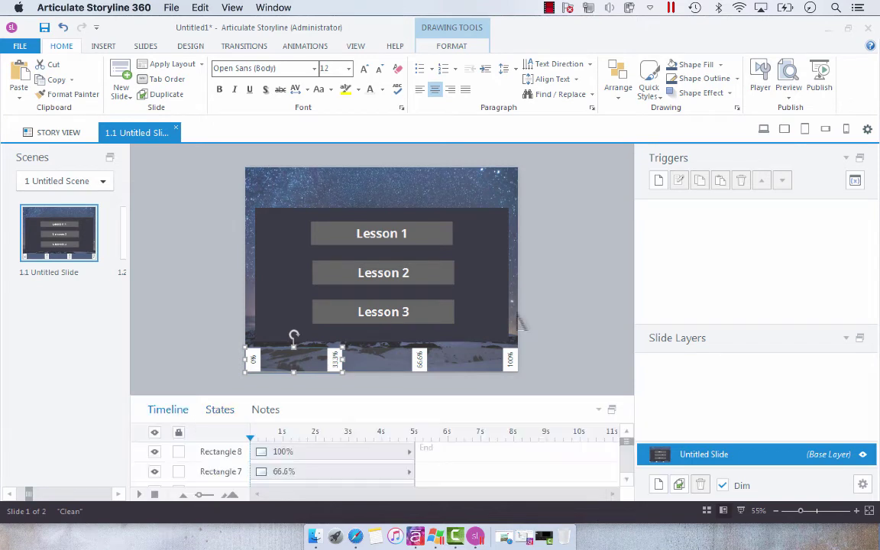
Add a trigger that changes Rectangle 2 to Normal when the user clicks Lesson1
click(659, 181)
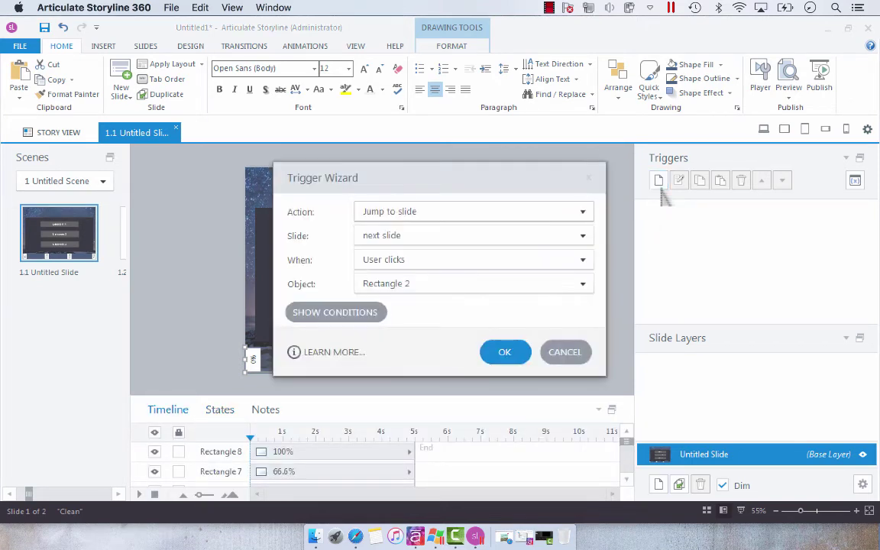
click(523, 217)
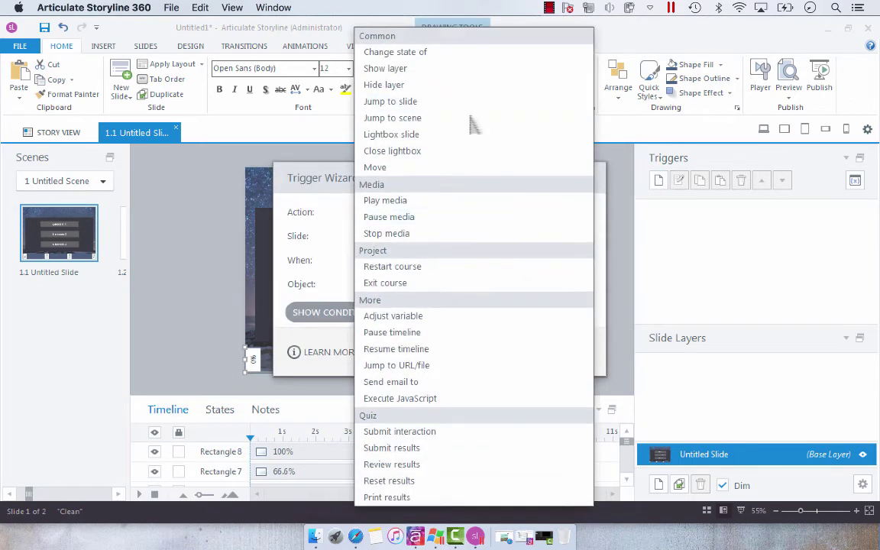
click(463, 69)
click(413, 243)
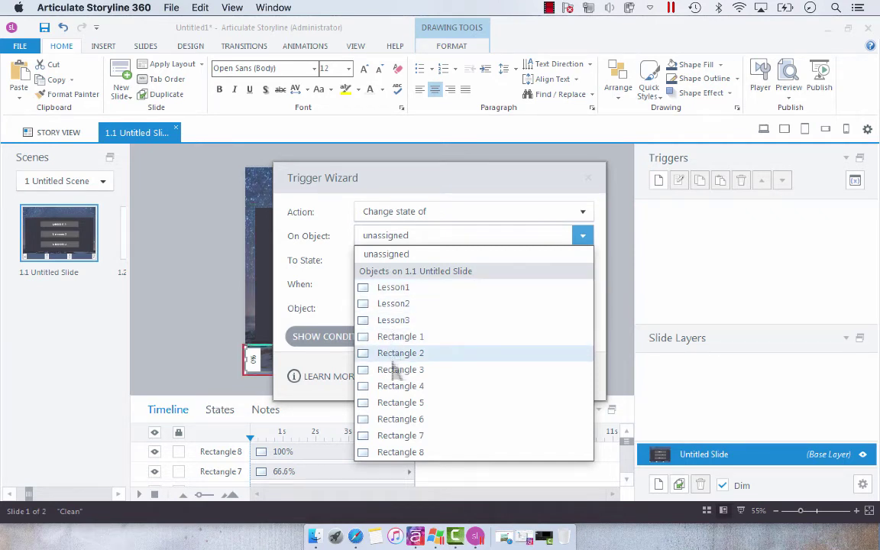
click(393, 364)
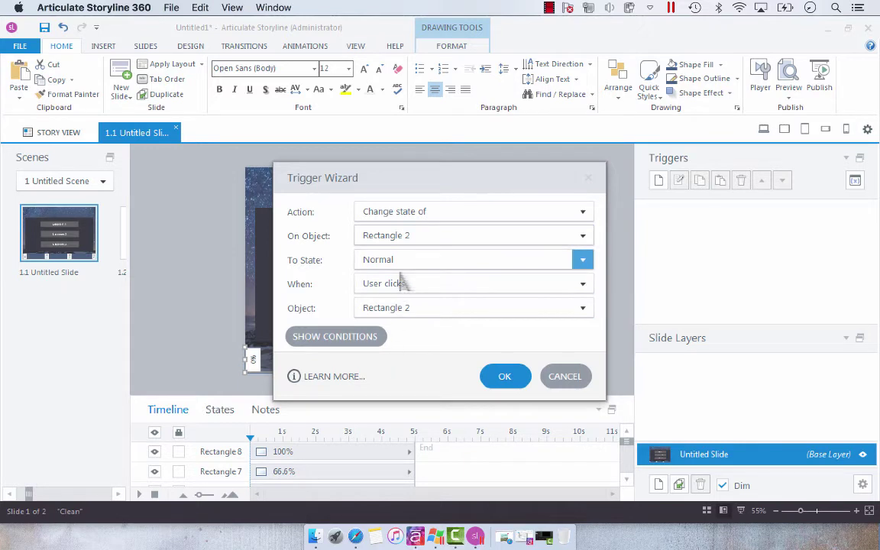
click(426, 314)
click(423, 220)
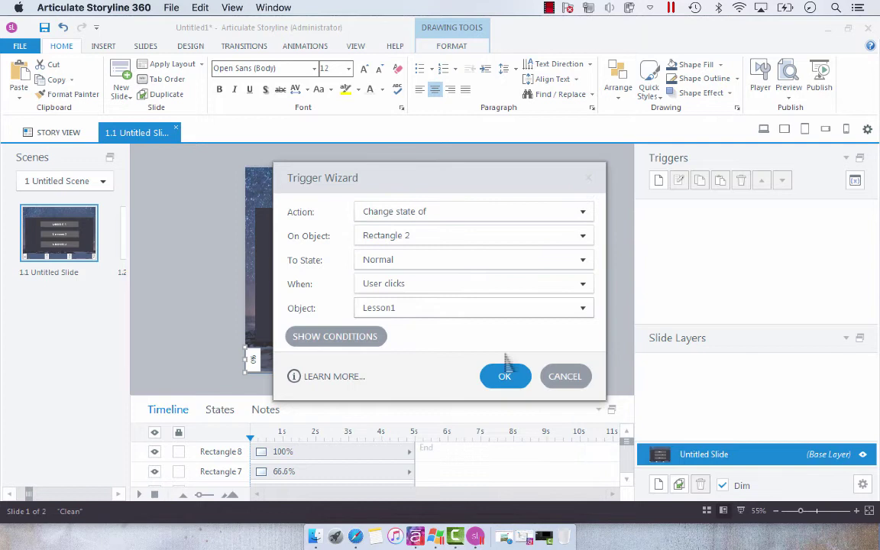
click(505, 378)
click(379, 349)
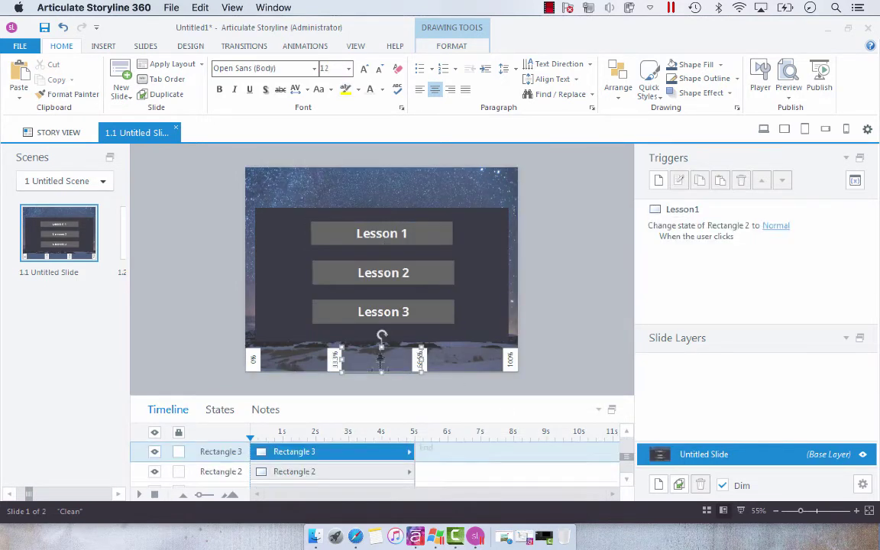
Duplicate the Lesson1 trigger with copy and paste
click(683, 231)
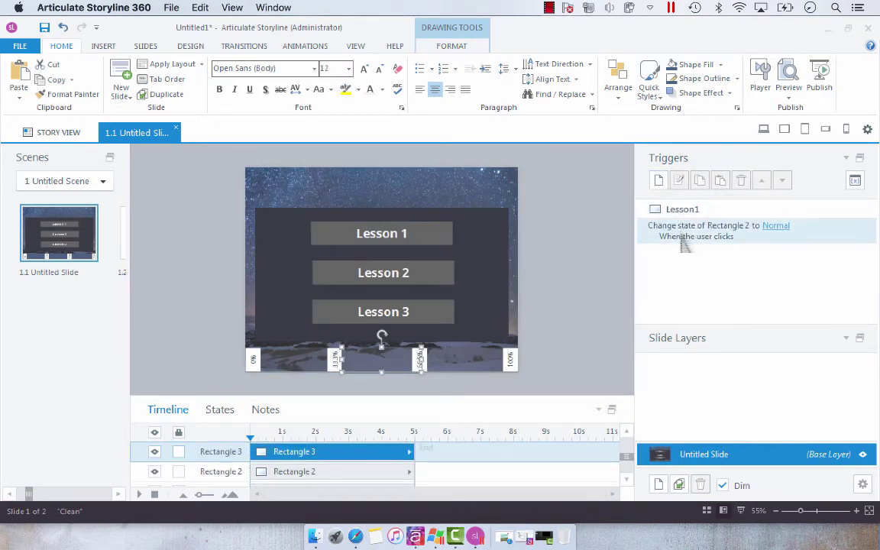
click(700, 181)
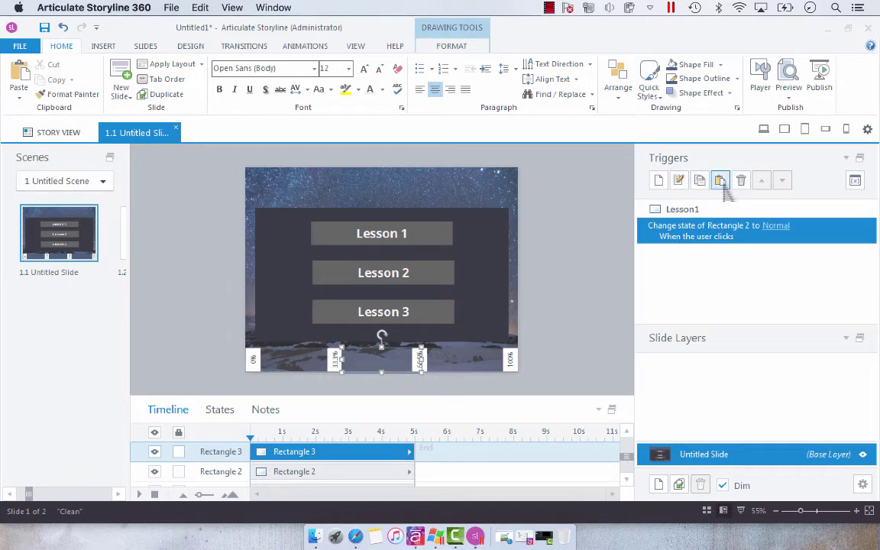
click(720, 181)
Edit the duplicate so clicking Lesson2 changes Rectangle 3 to Normal, then copy it
double_click(707, 284)
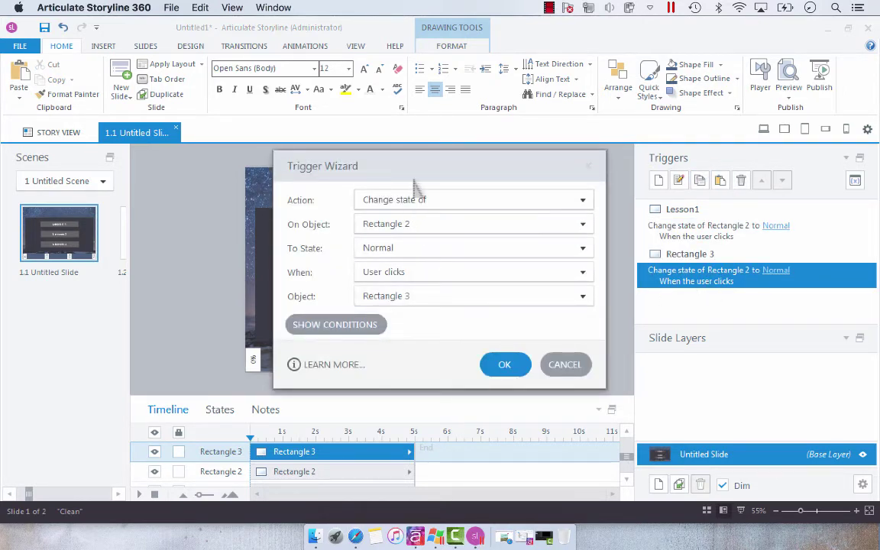
drag(416, 174, 628, 166)
click(611, 227)
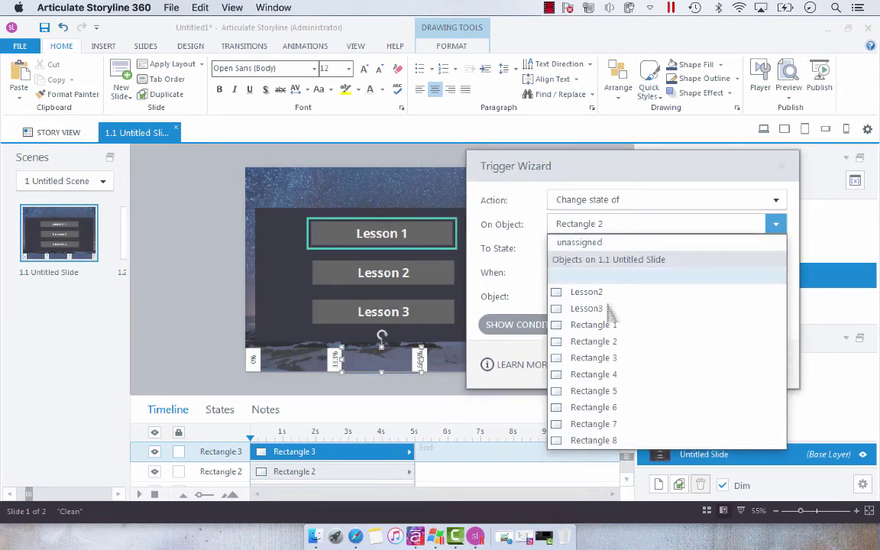
click(608, 358)
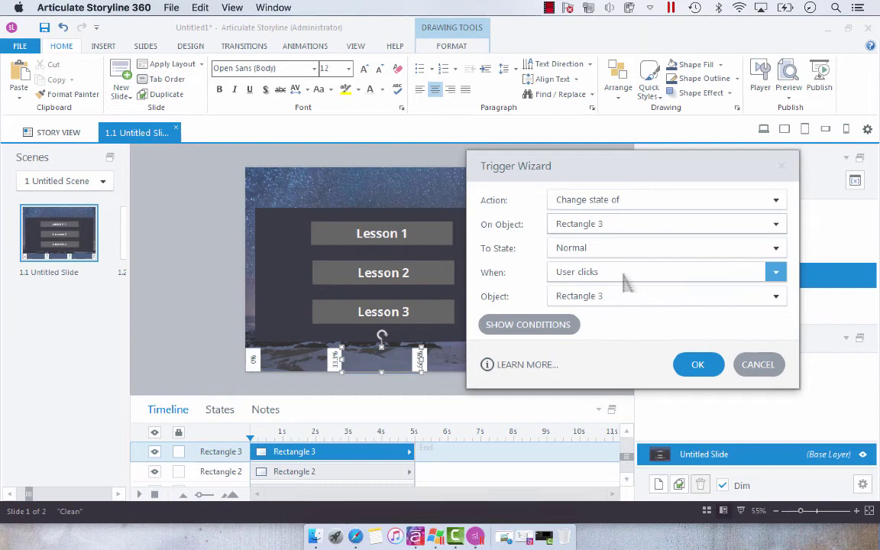
click(776, 296)
click(603, 235)
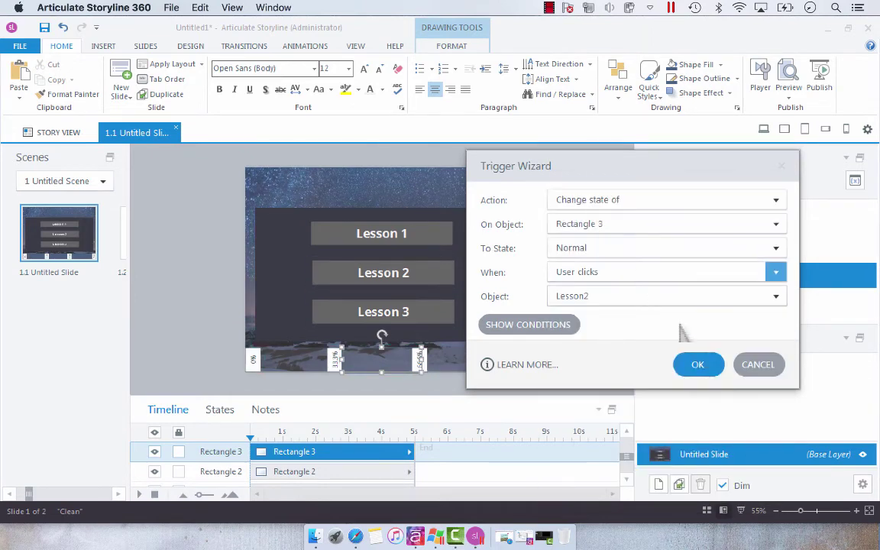
click(697, 363)
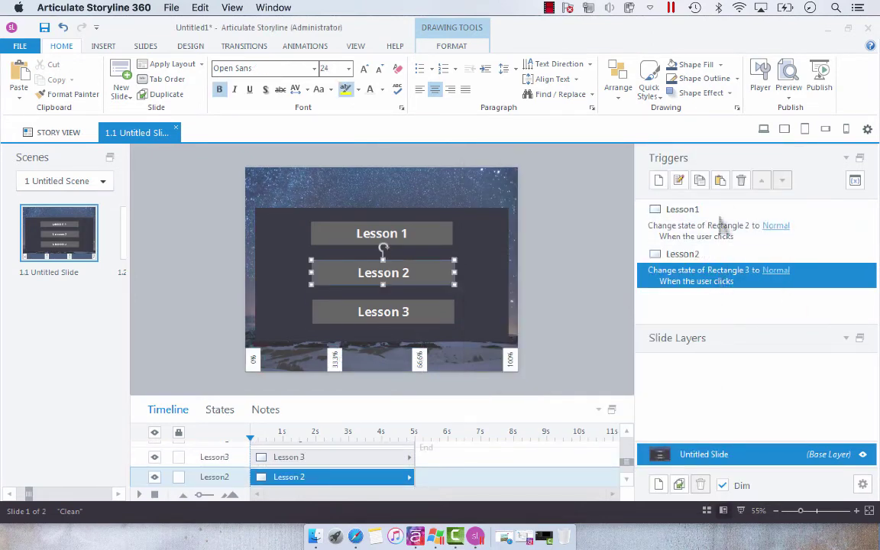
click(699, 180)
Paste another trigger copy and retarget it so clicking Lesson3 changes Rectangle 4 to Normal
click(720, 180)
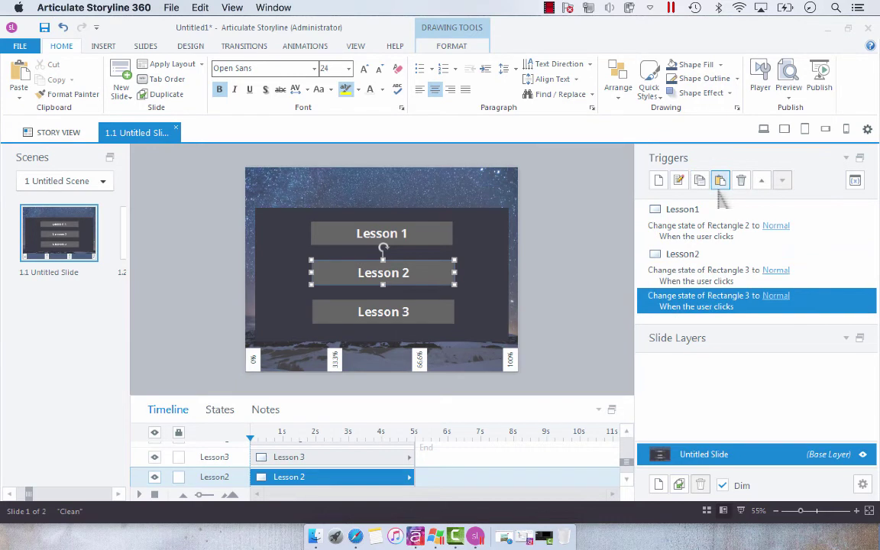
double_click(669, 306)
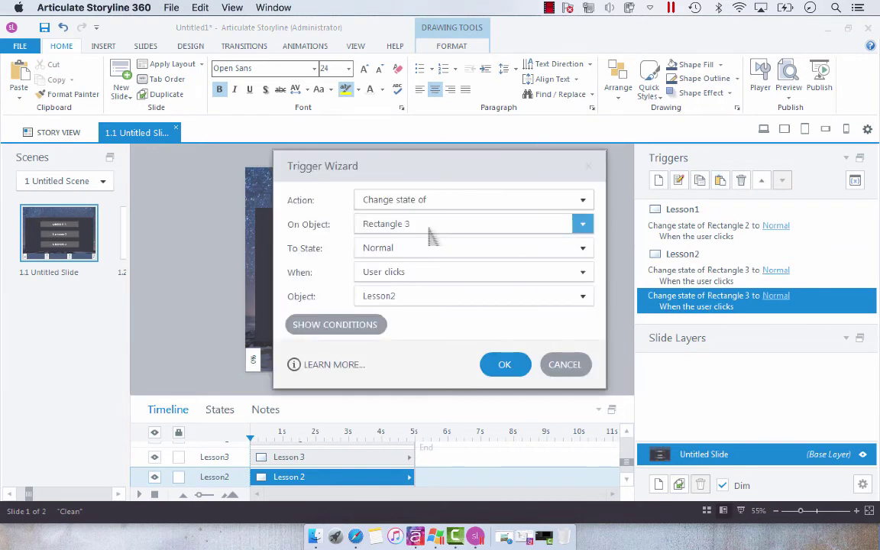
click(397, 224)
click(416, 374)
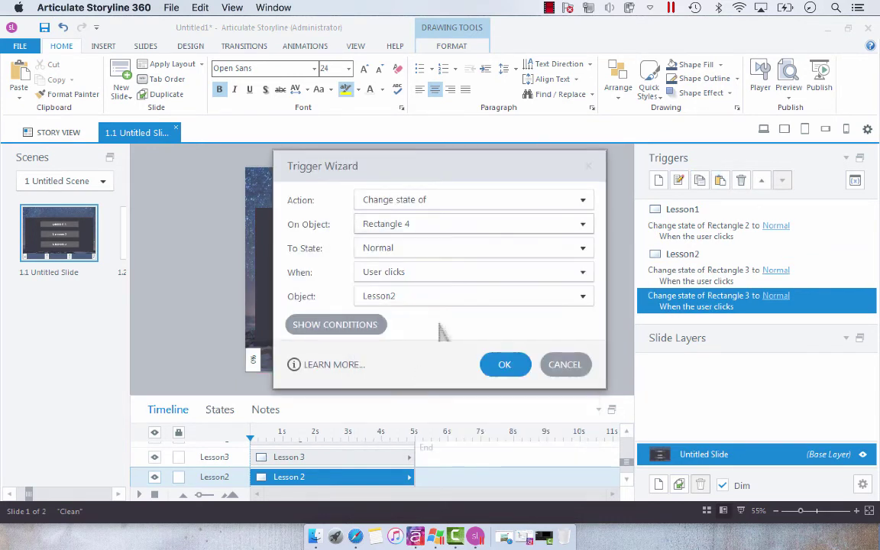
drag(494, 167, 308, 174)
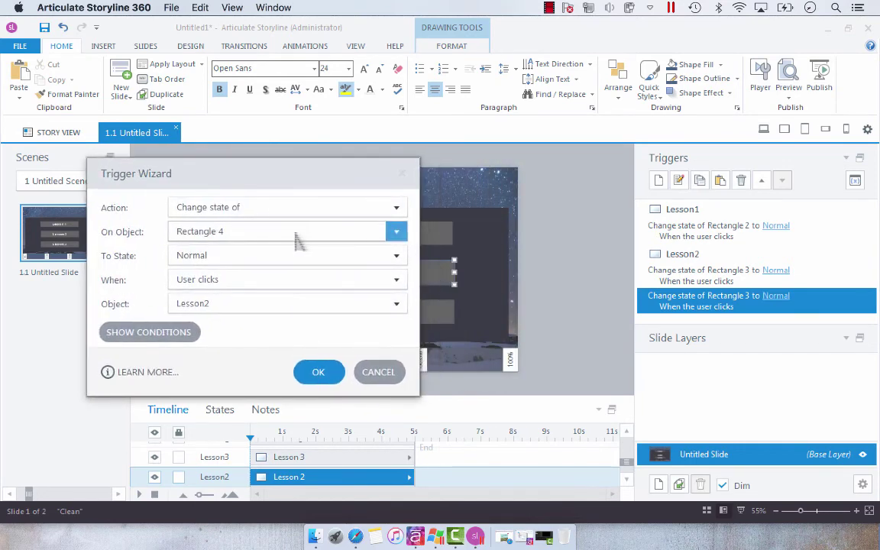
click(295, 233)
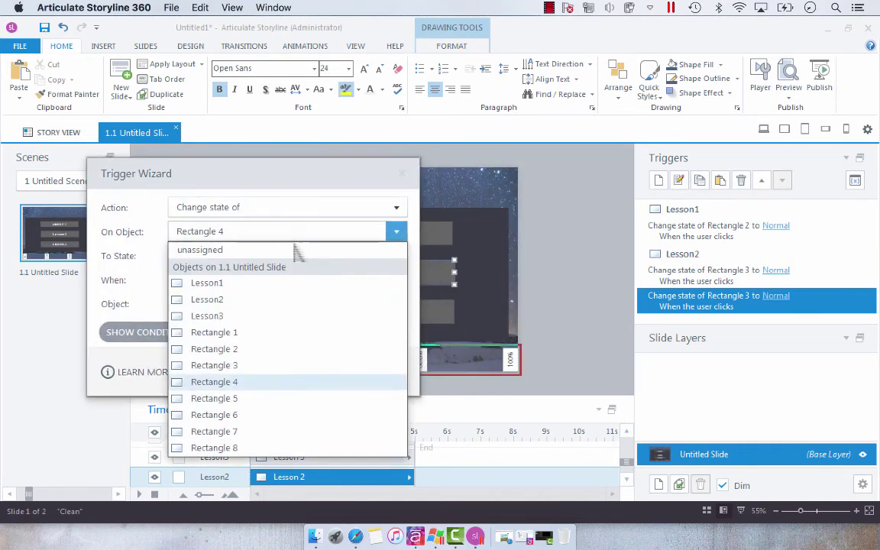
click(275, 384)
click(255, 304)
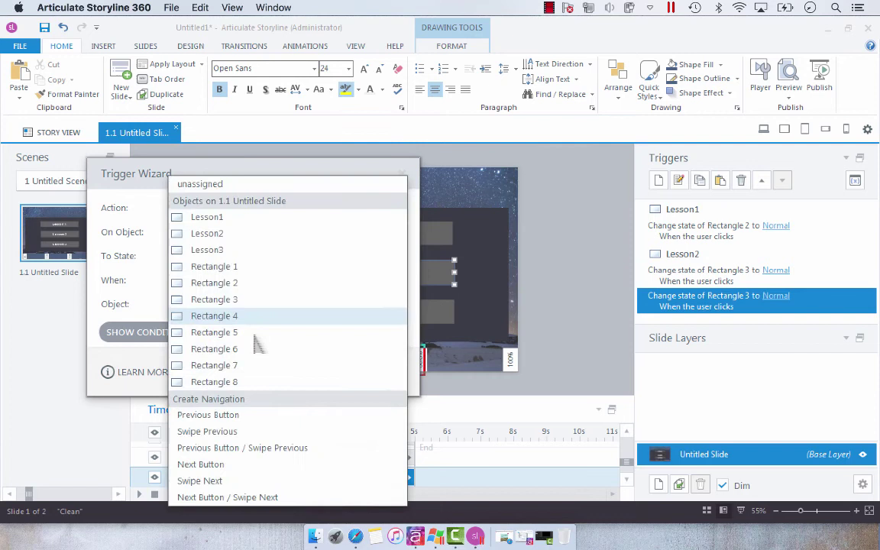
click(255, 251)
click(313, 373)
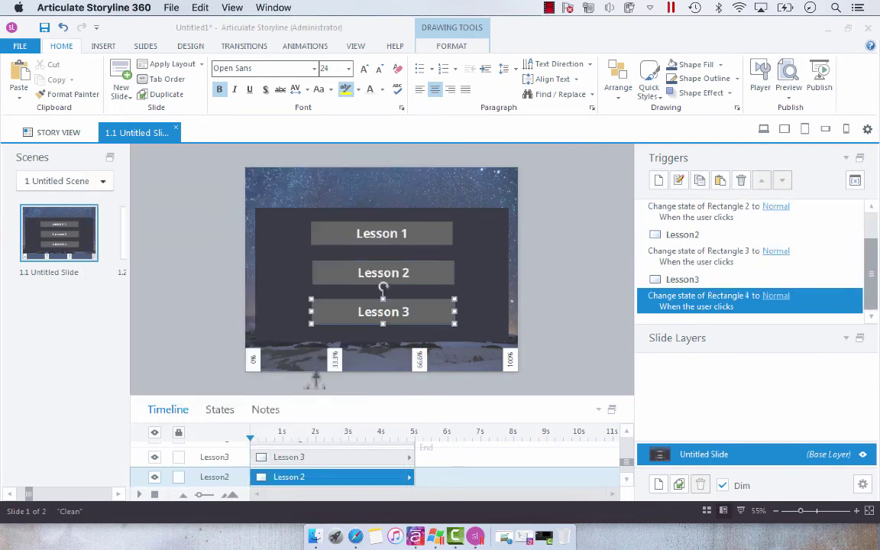
click(573, 288)
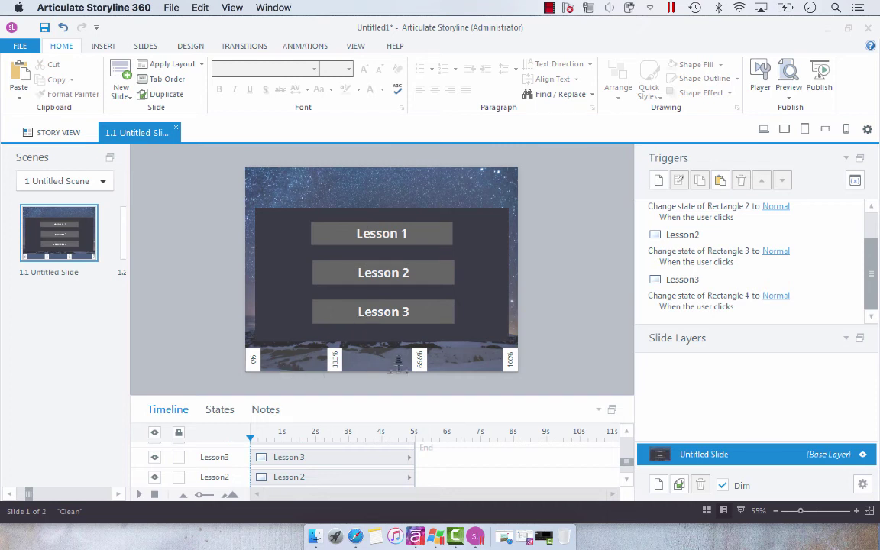
Preview this slide and click Lessons 1–3, filling the bar to 33.3%, 66.6%, 100%
click(789, 94)
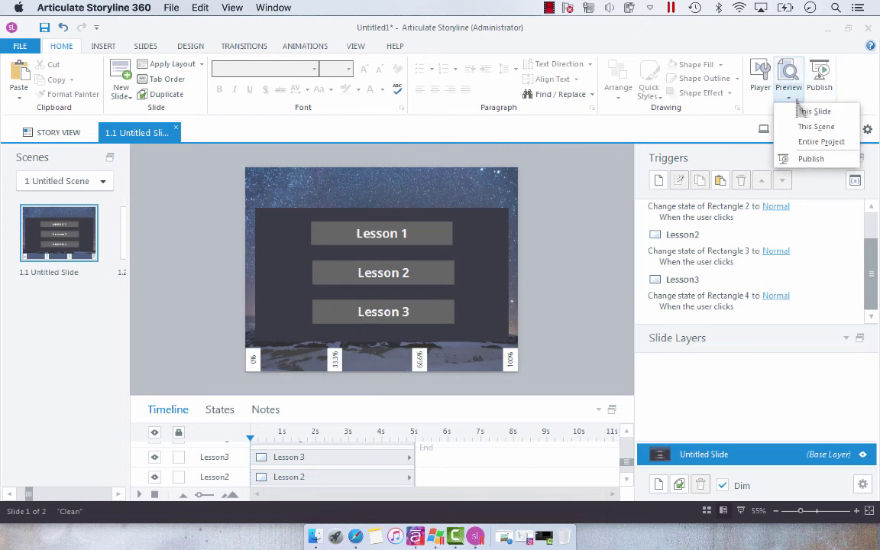
click(813, 111)
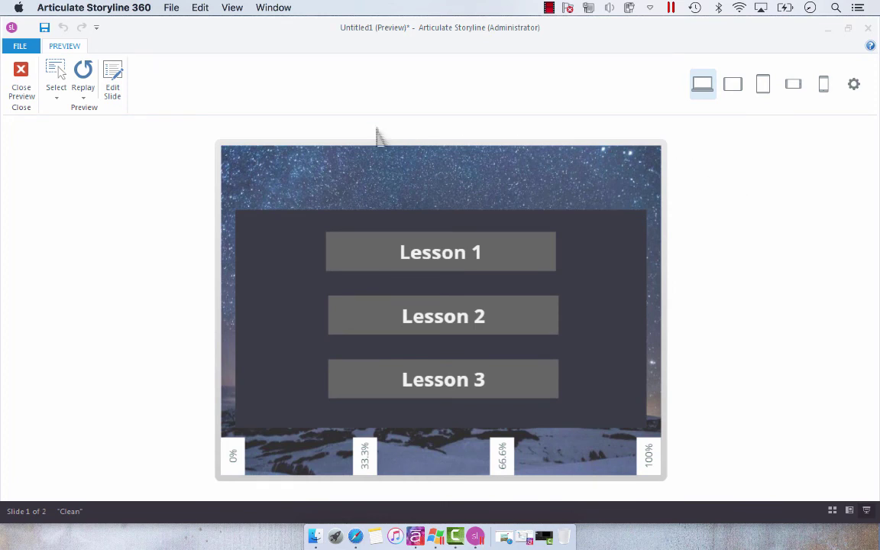
click(550, 255)
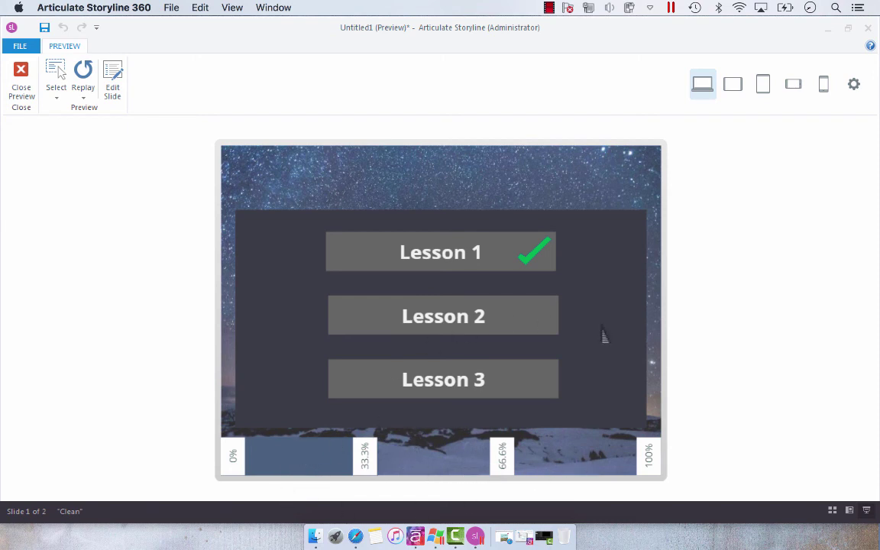
click(552, 326)
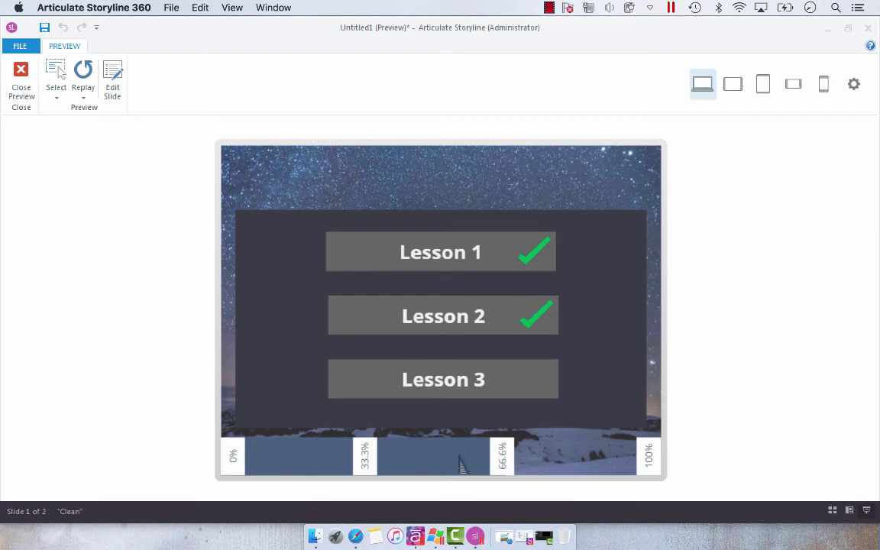
click(545, 392)
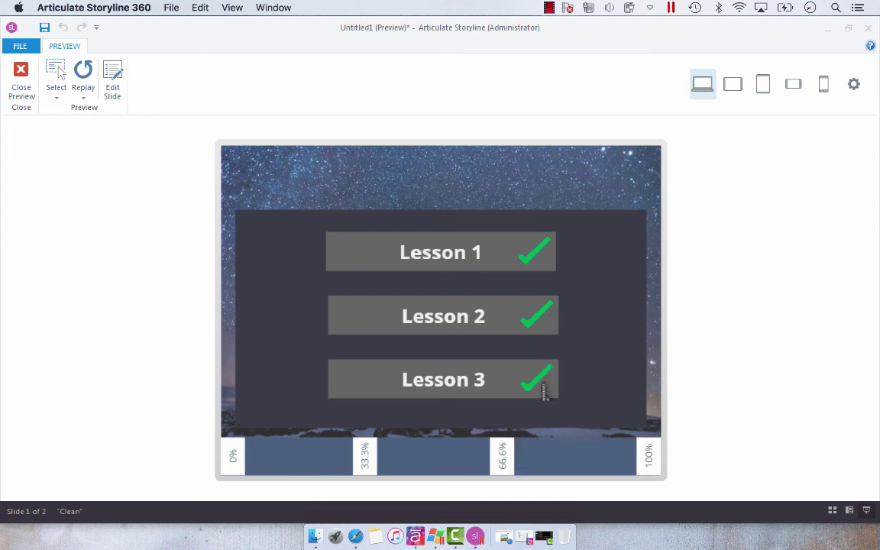